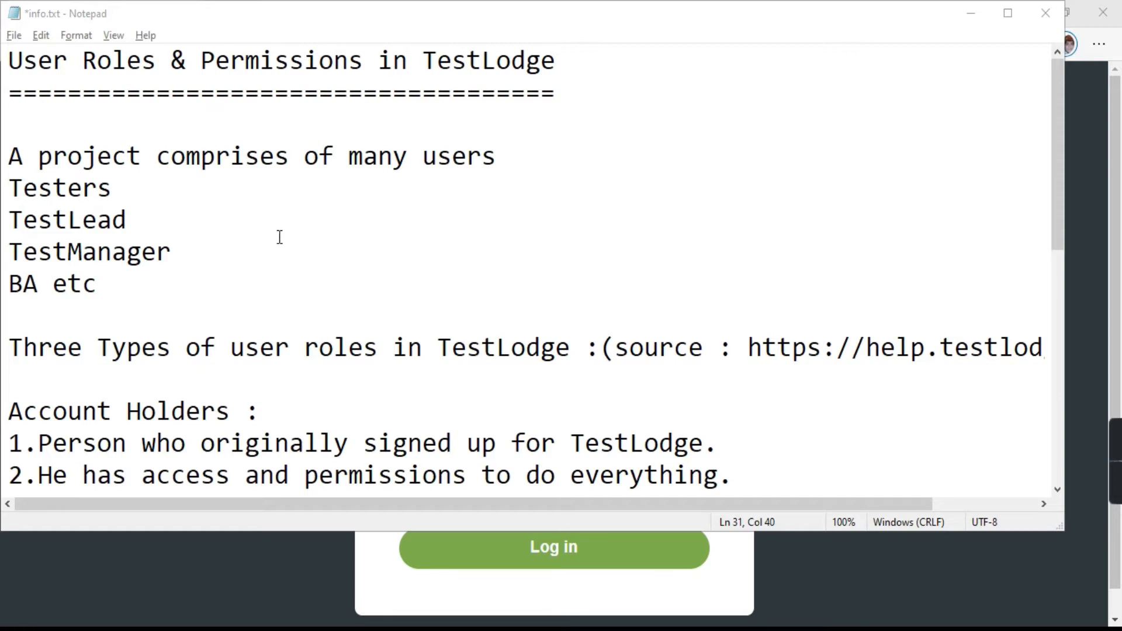
Step: Read through the user roles notes, highlighting the Standard Users description and its heading
scroll(279, 237, "down", 1)
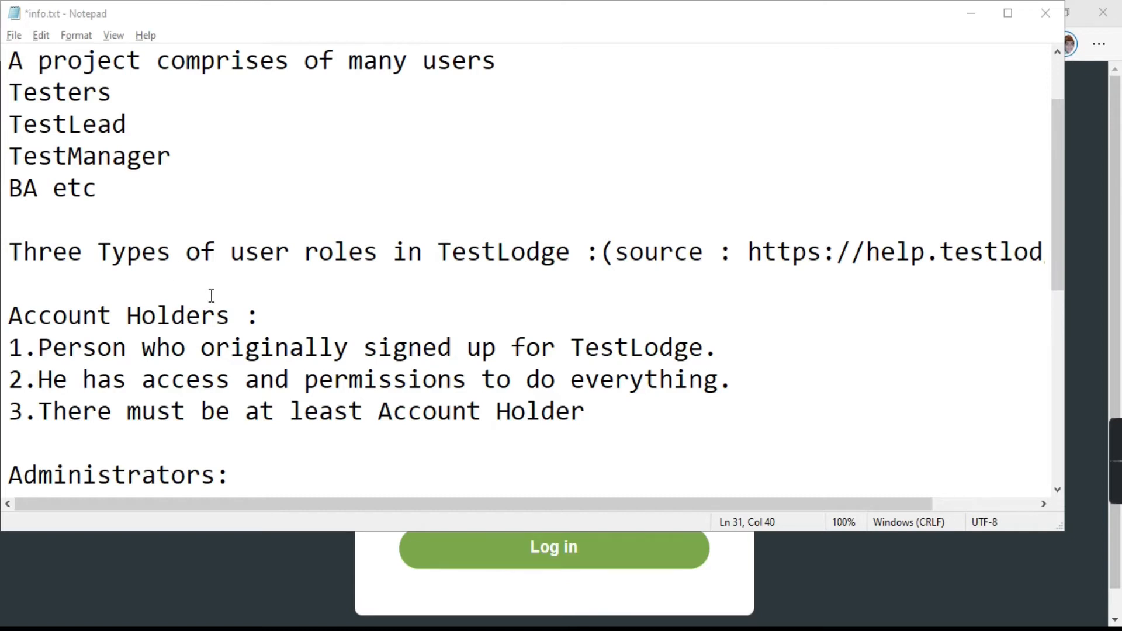
scroll(211, 289, "down", 2)
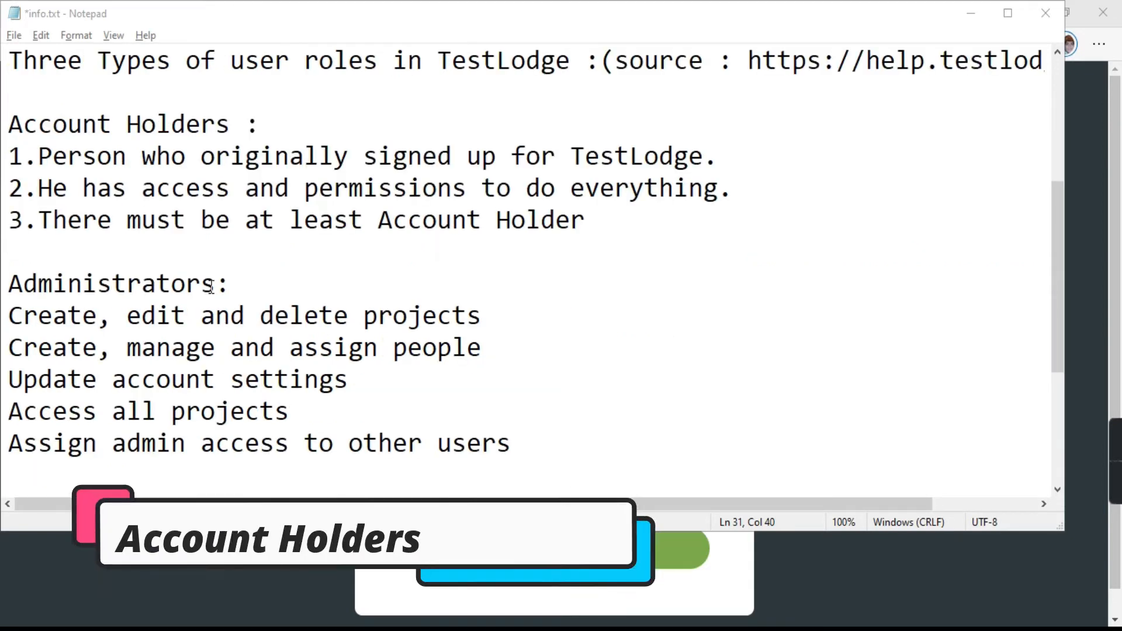
scroll(245, 279, "down", 2)
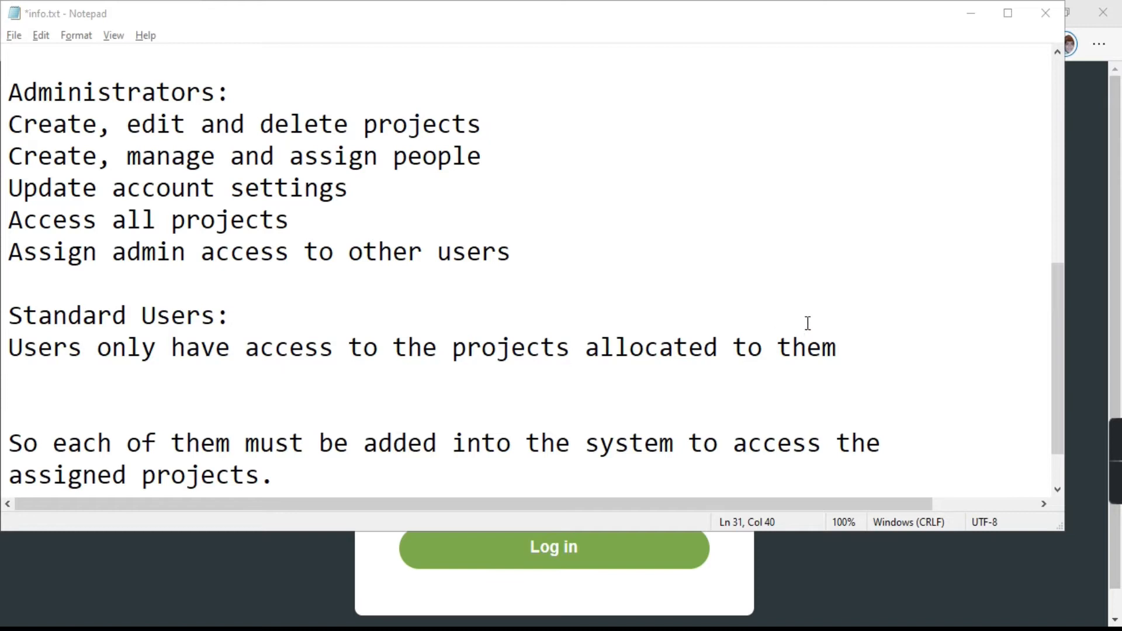
left_click_drag(851, 349, 14, 350)
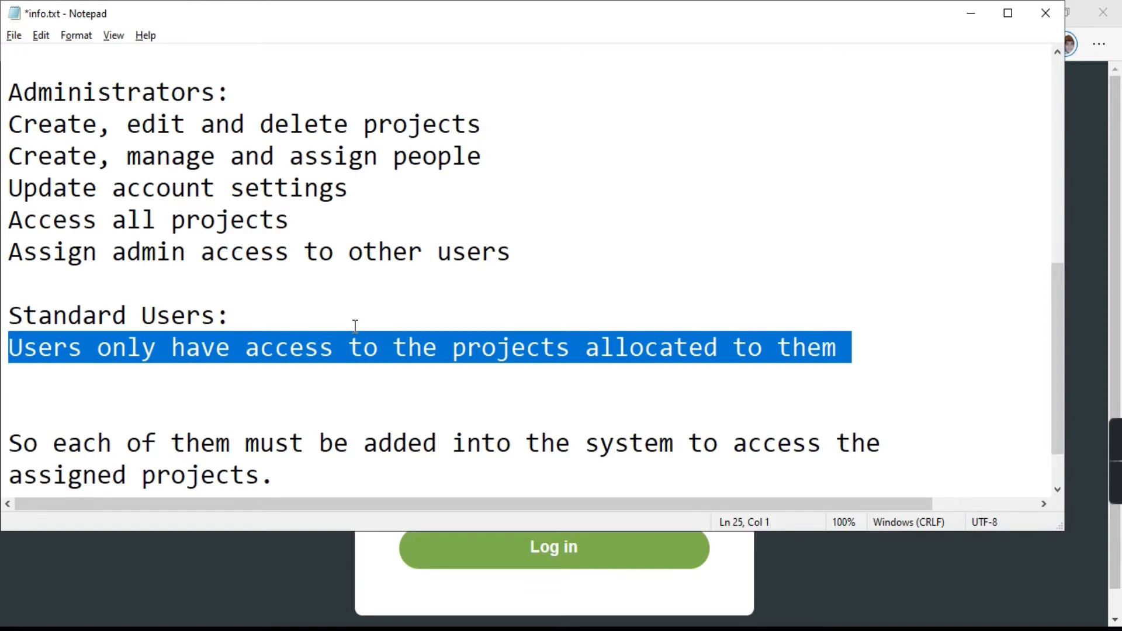
left_click(842, 349)
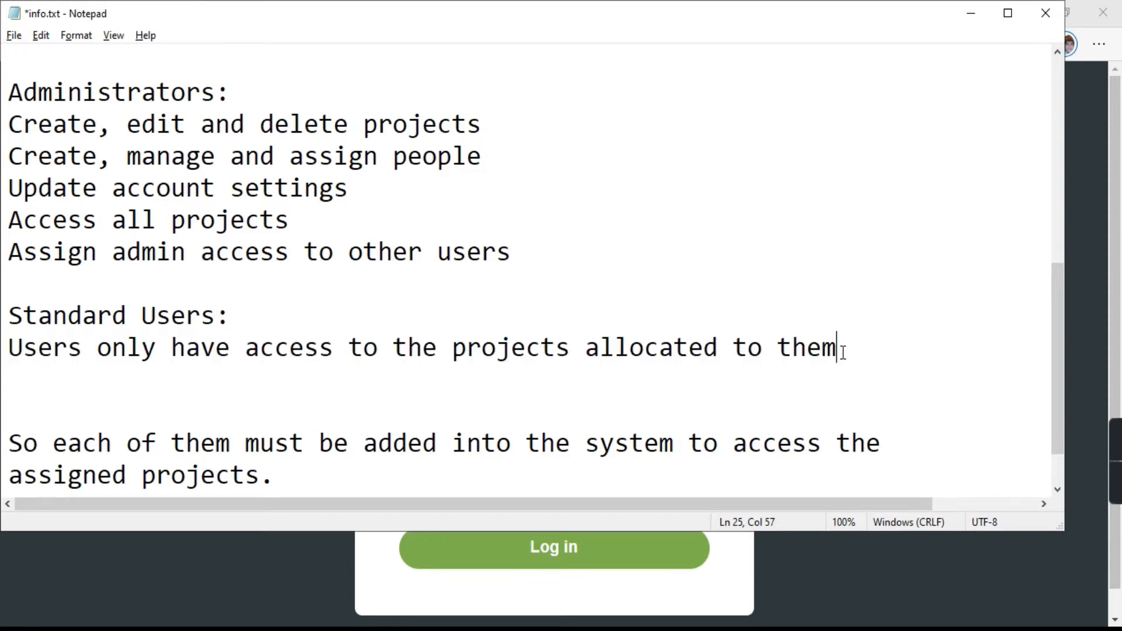
scroll(329, 375, "up", 2)
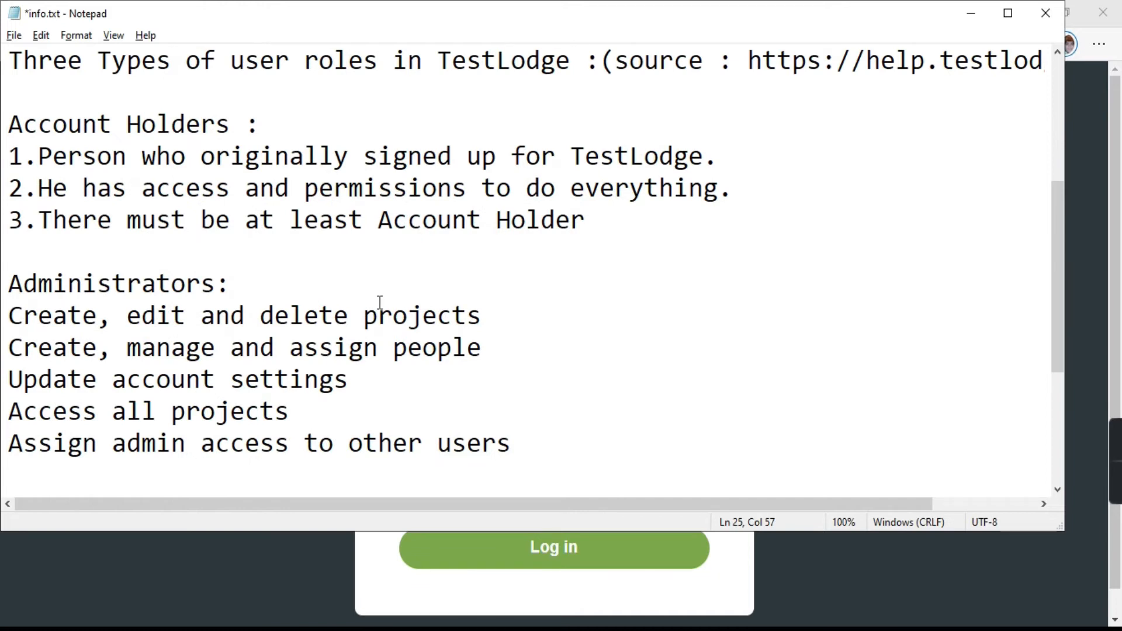
scroll(380, 303, "down", 2)
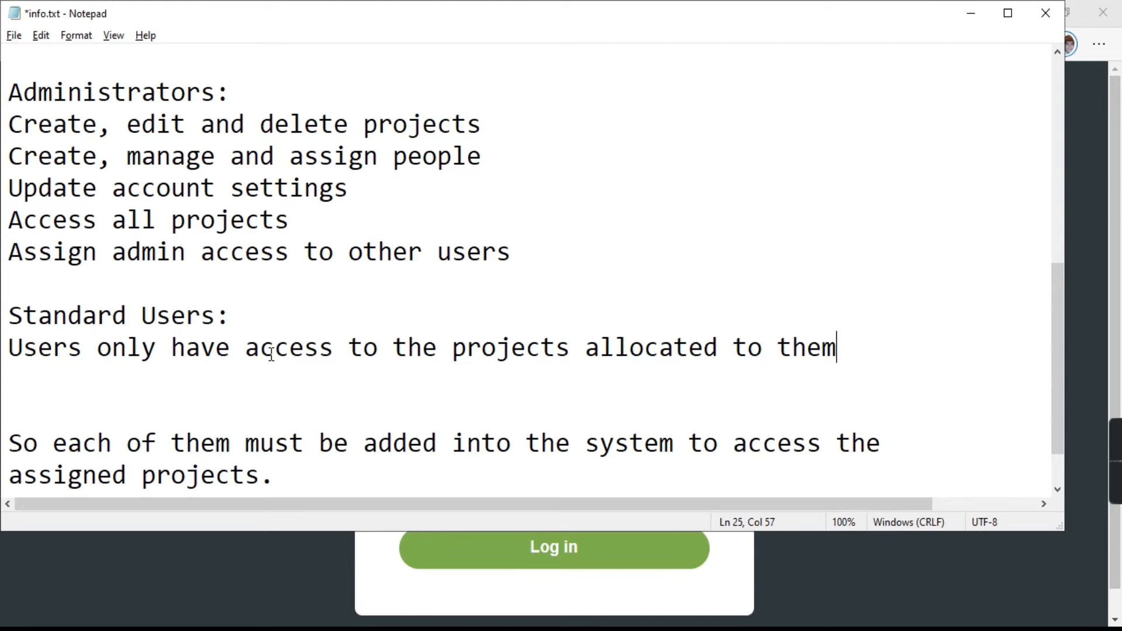
left_click_drag(275, 315, 9, 316)
left_click(311, 303)
scroll(326, 308, "up", 2)
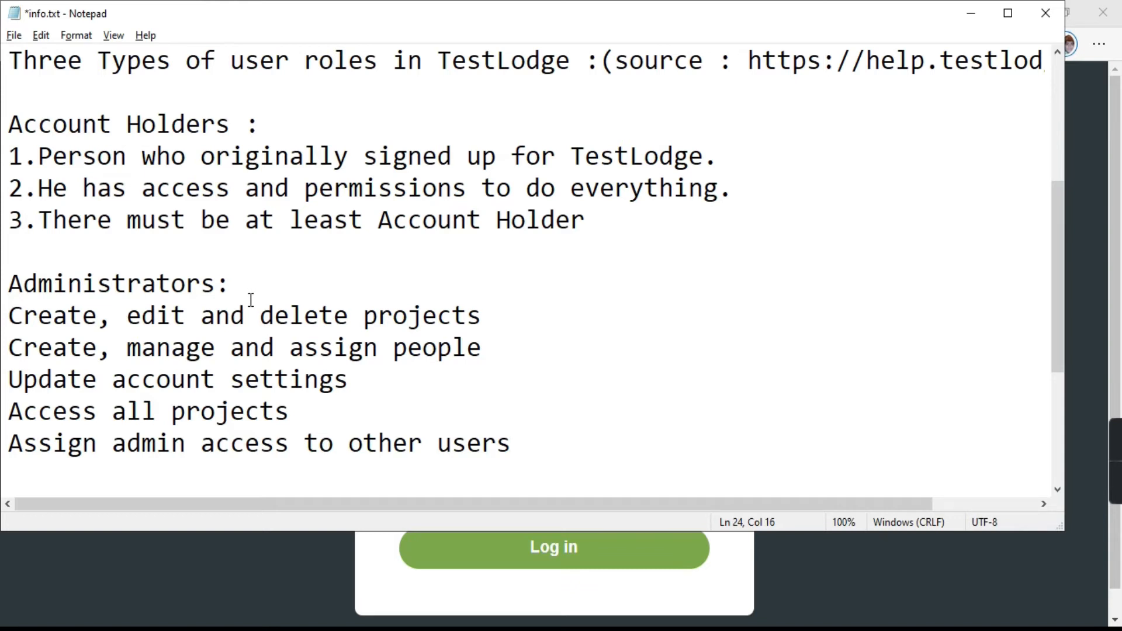
Step: Review the Administrators permission lines and the Account Holders heading in the notes
left_click_drag(505, 348, 24, 350)
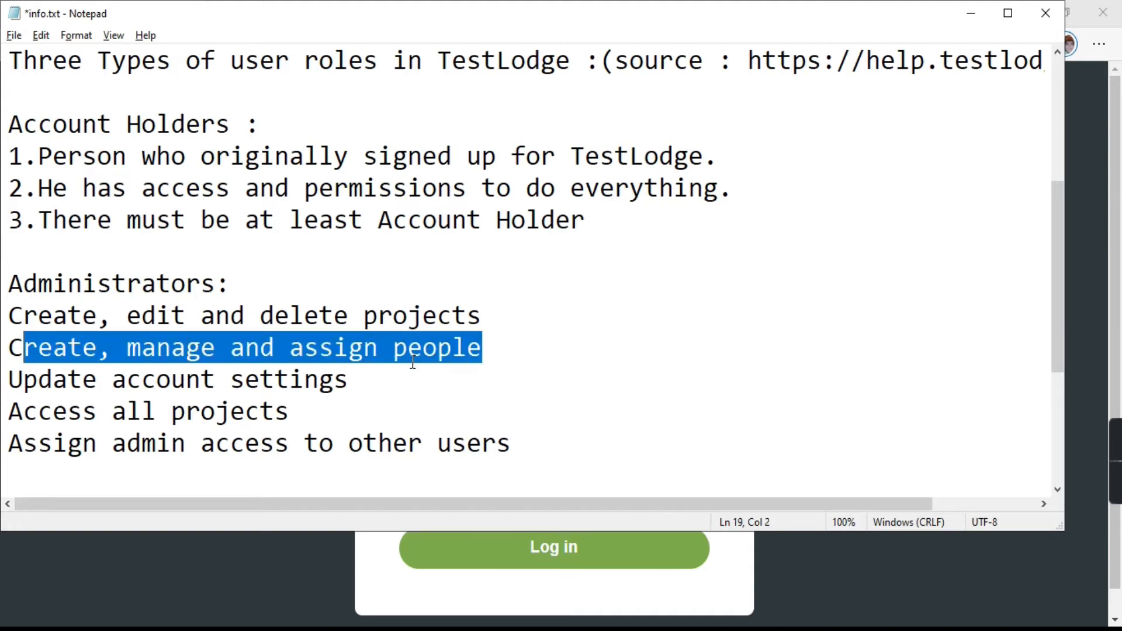
left_click_drag(370, 380, 10, 383)
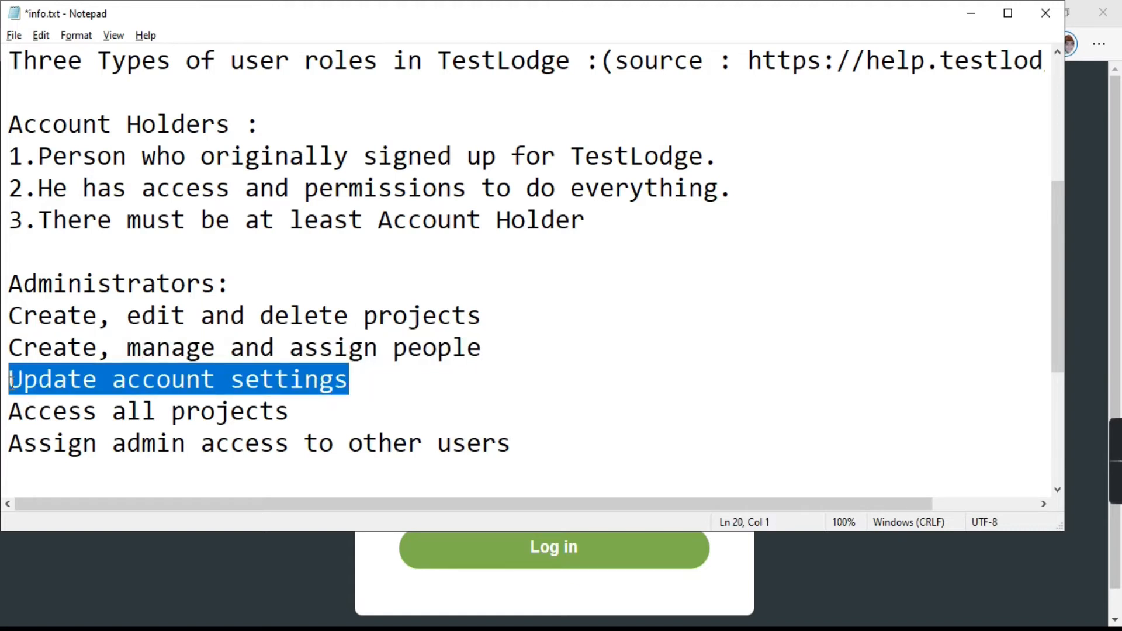
left_click_drag(304, 409, 8, 411)
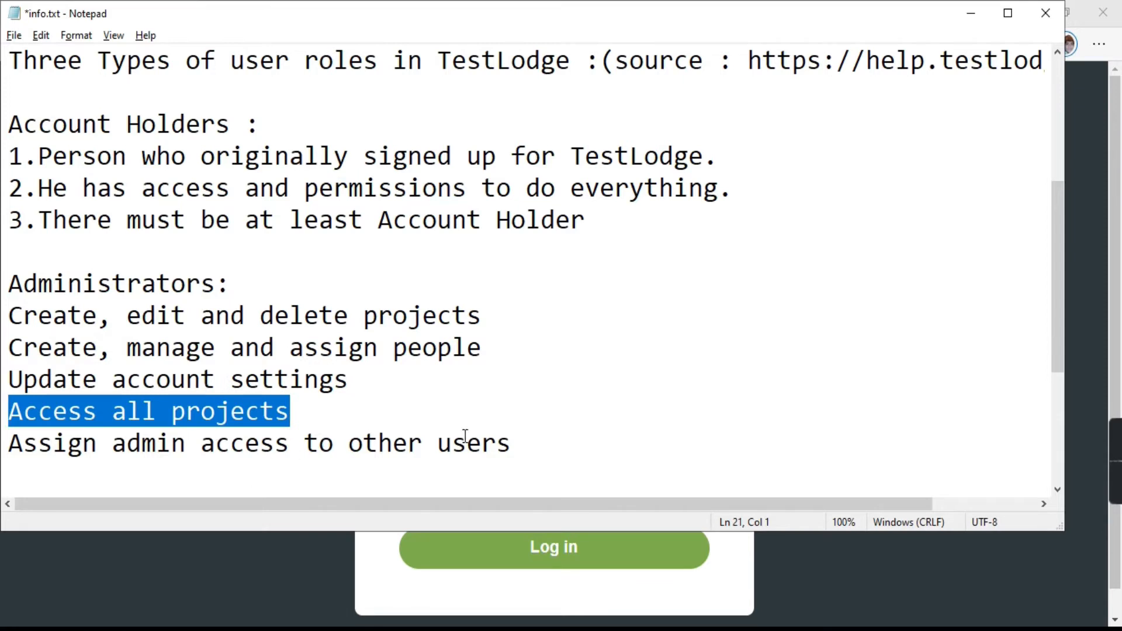
left_click_drag(536, 446, 8, 445)
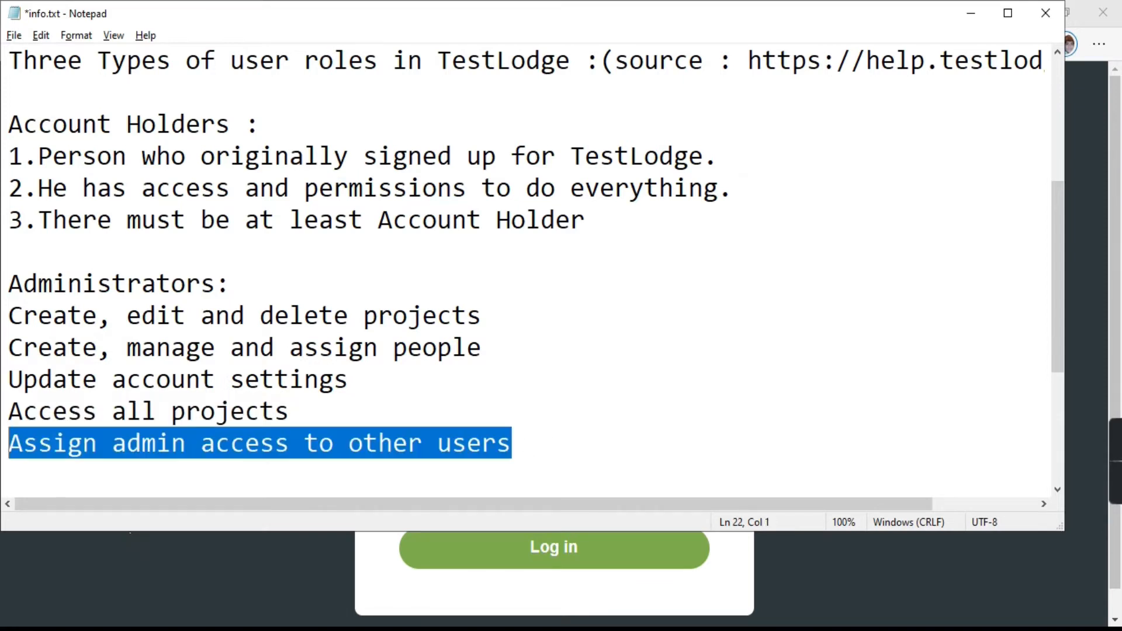
left_click(304, 348)
left_click_drag(231, 285, 9, 305)
scroll(233, 281, "up", 1)
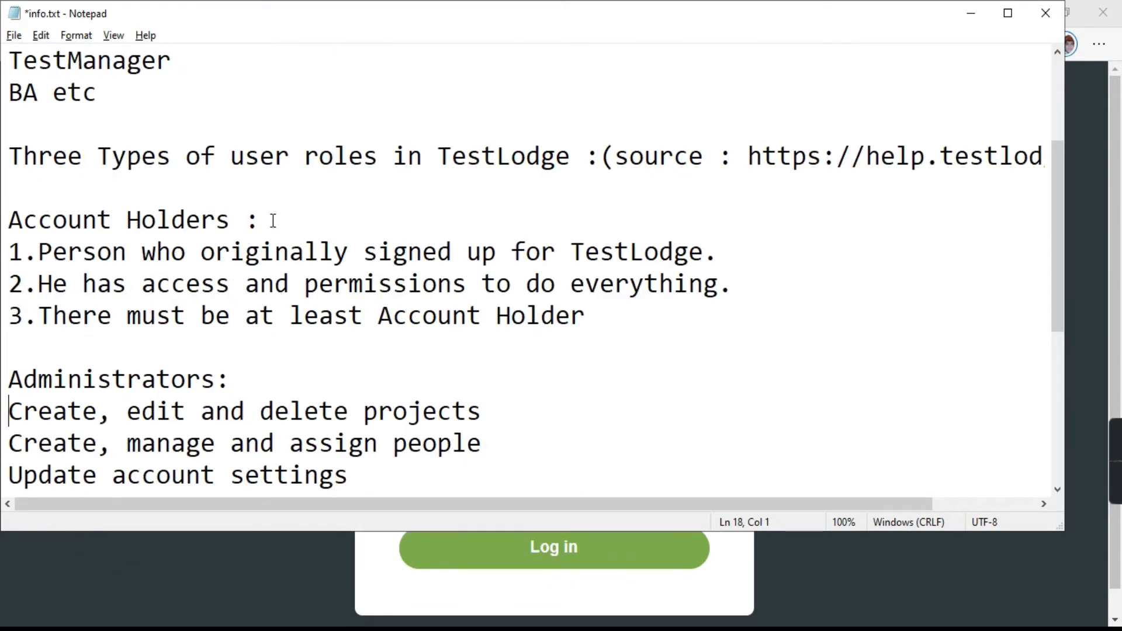
left_click_drag(273, 221, 8, 226)
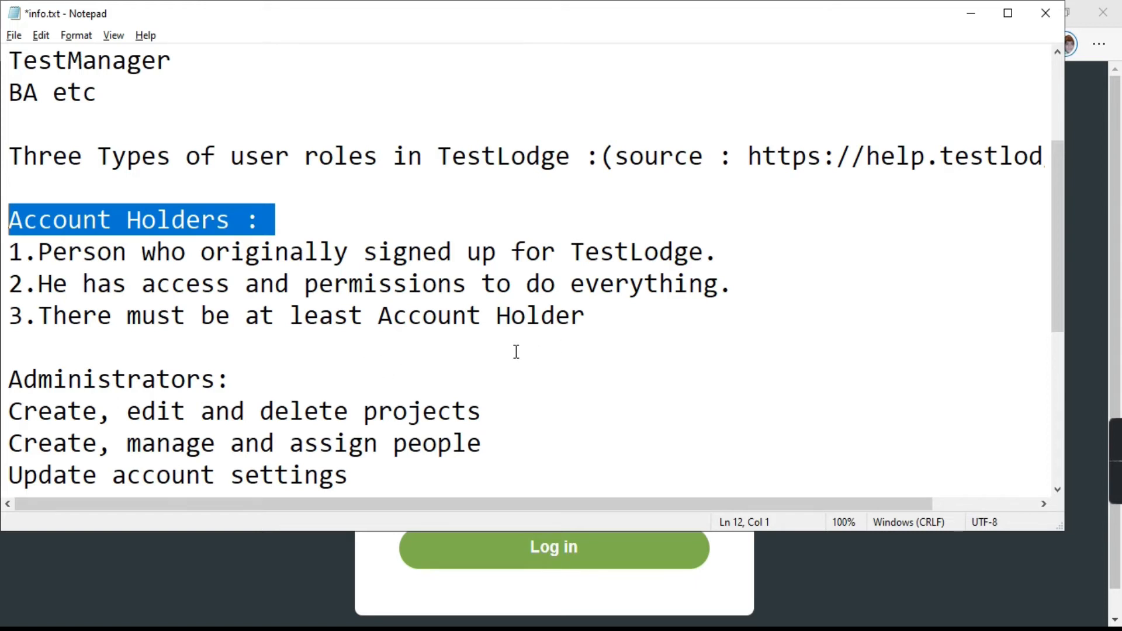
scroll(516, 352, "down", 4)
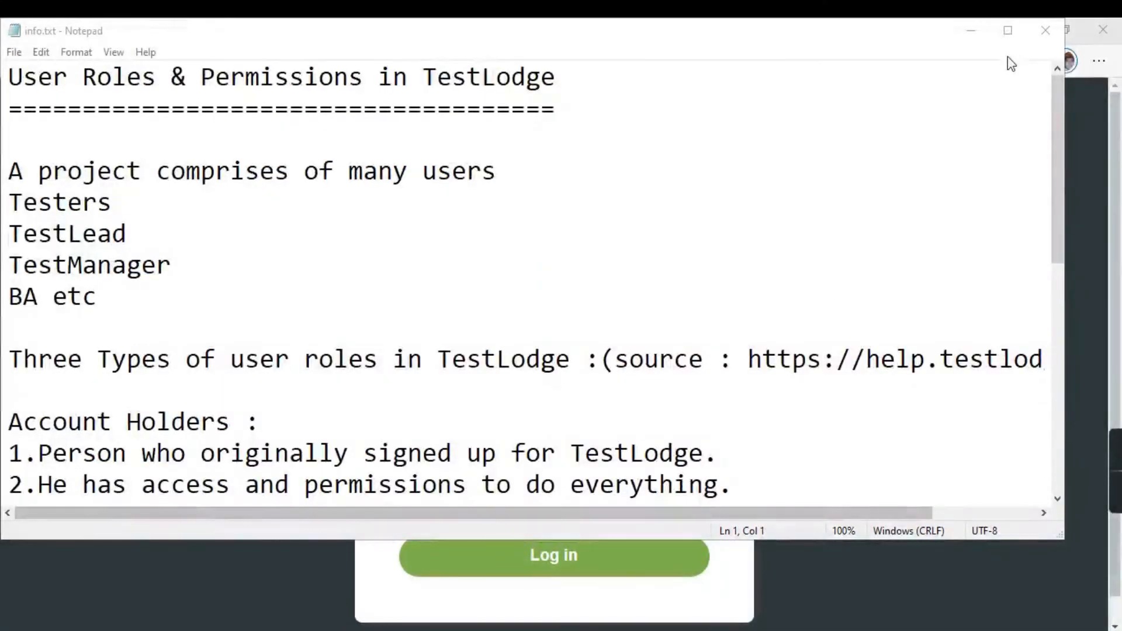
Step: Switch to the browser and log in to the TestLodge site
left_click(982, 37)
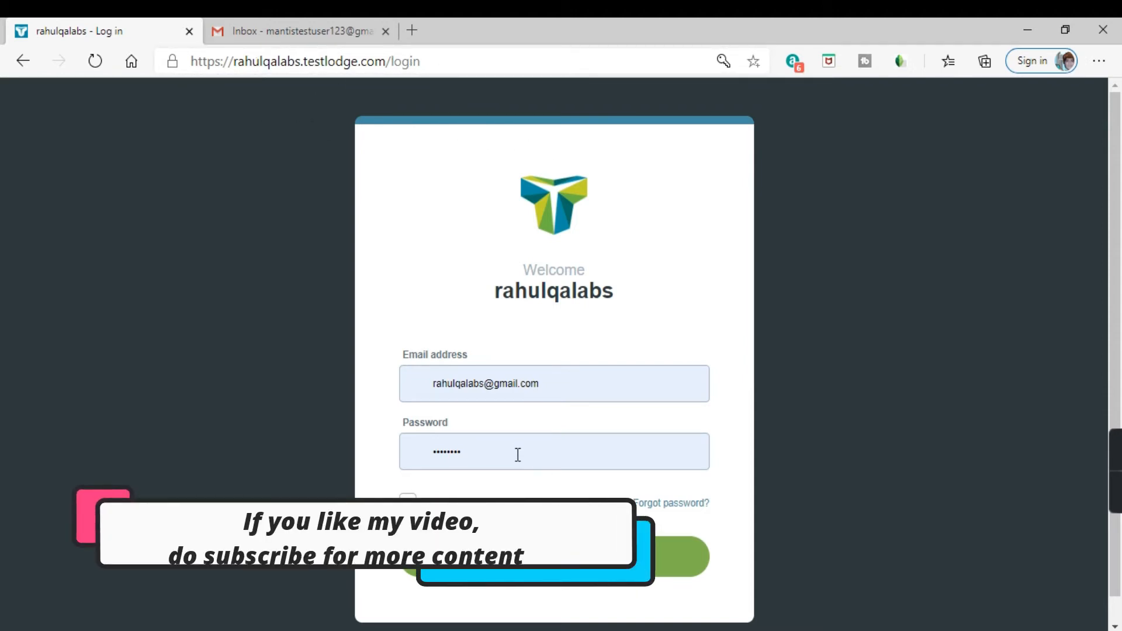
left_click(553, 569)
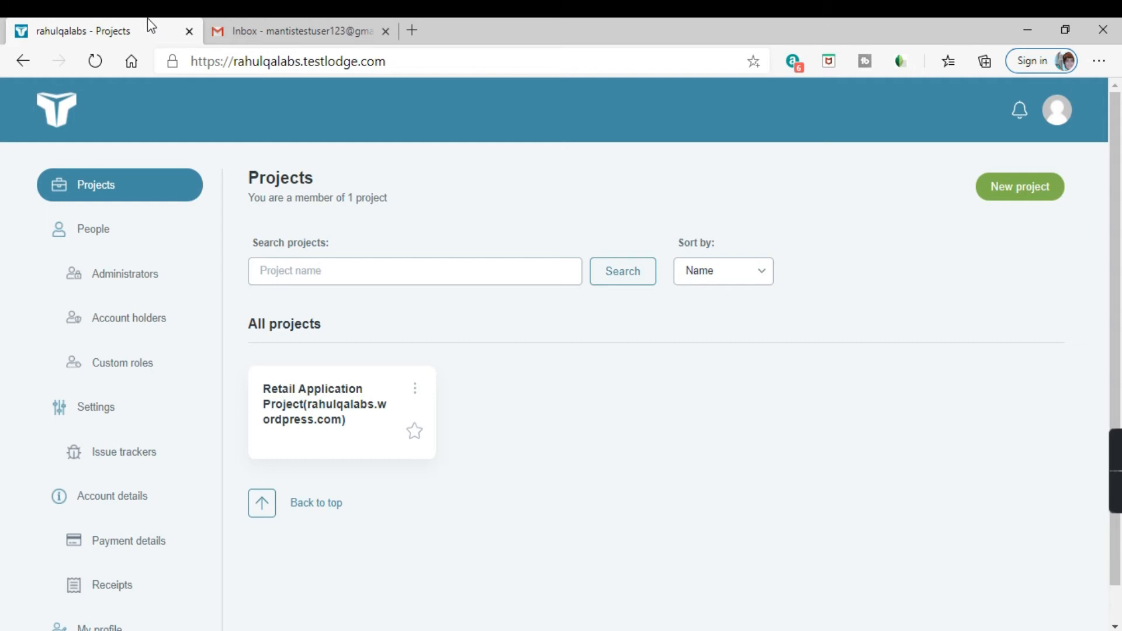
Step: Open the account holder's details from the People list, try saving them, and return to all people
left_click(117, 233)
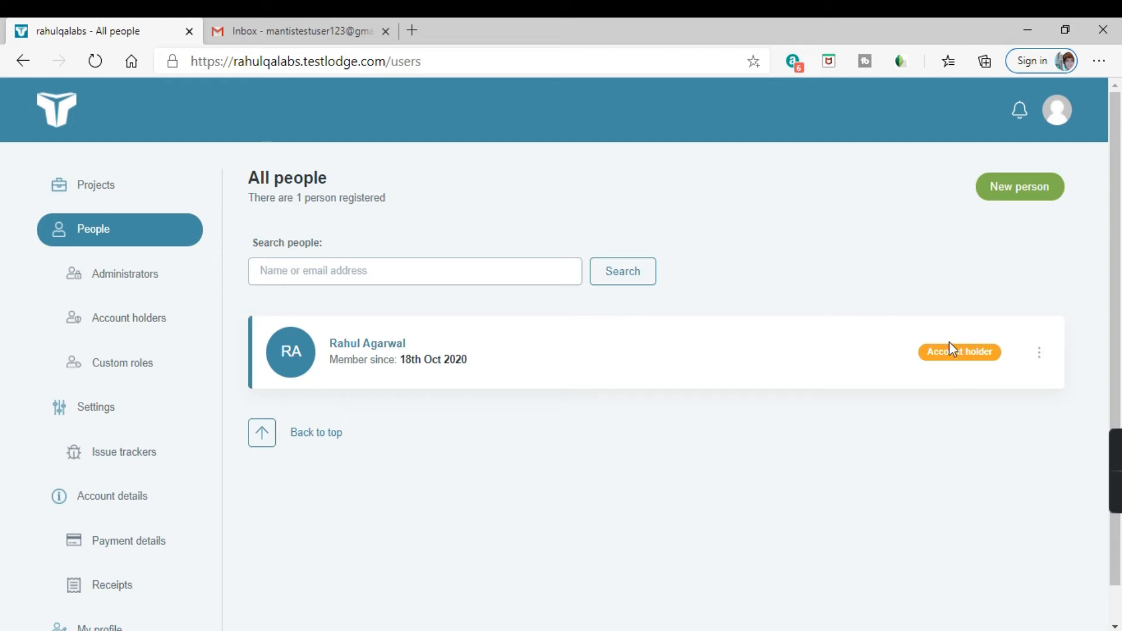
left_click(1039, 353)
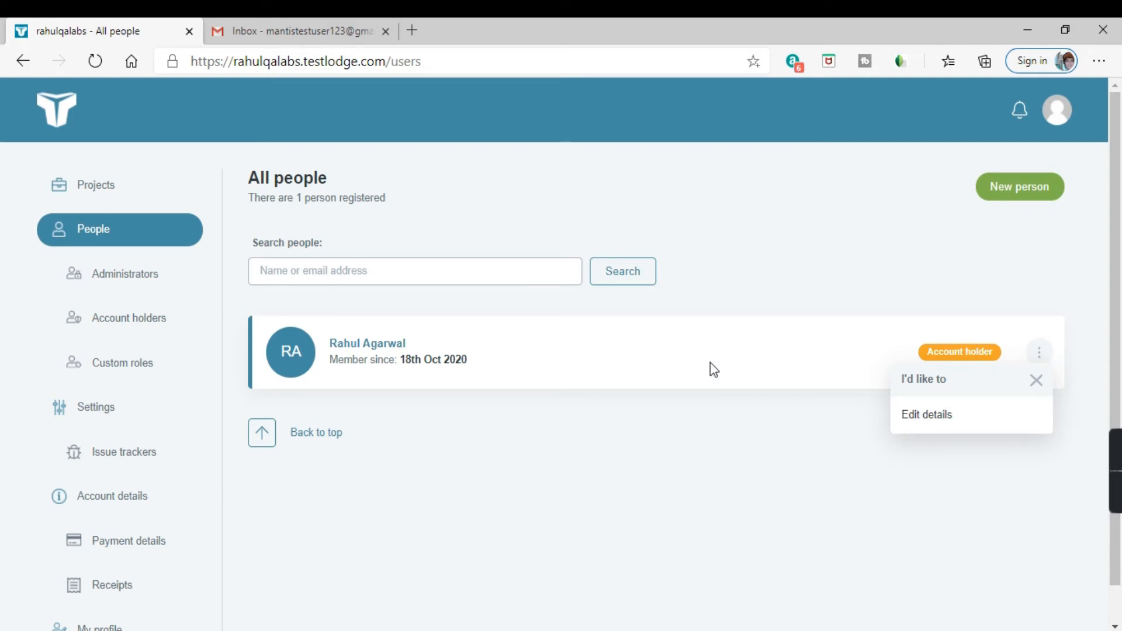
left_click(596, 350)
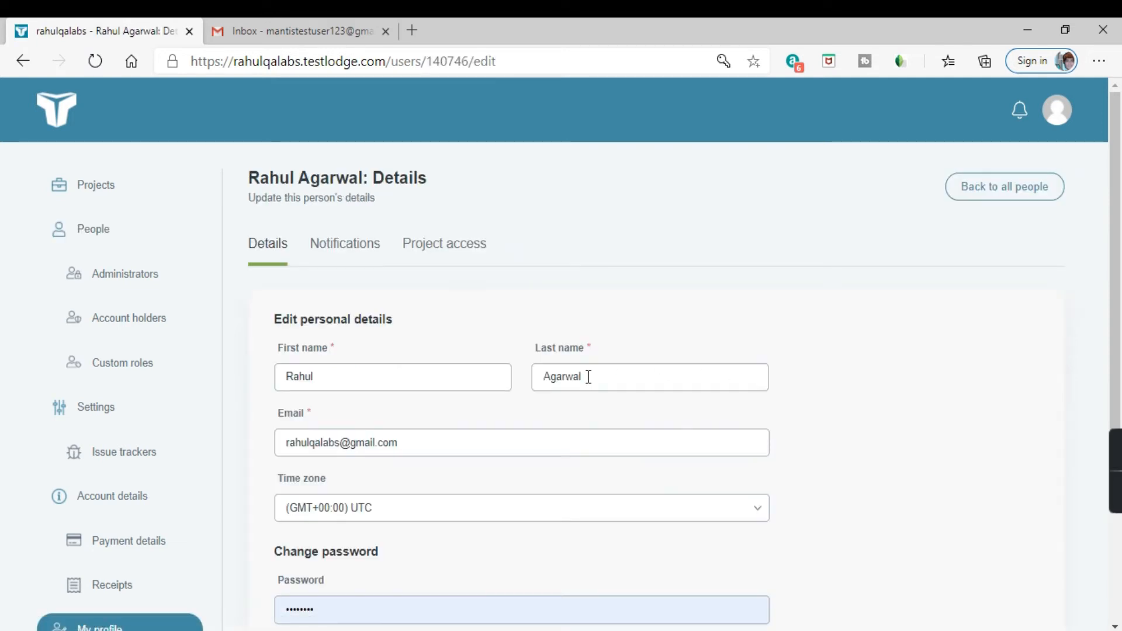
scroll(458, 336, "down", 5)
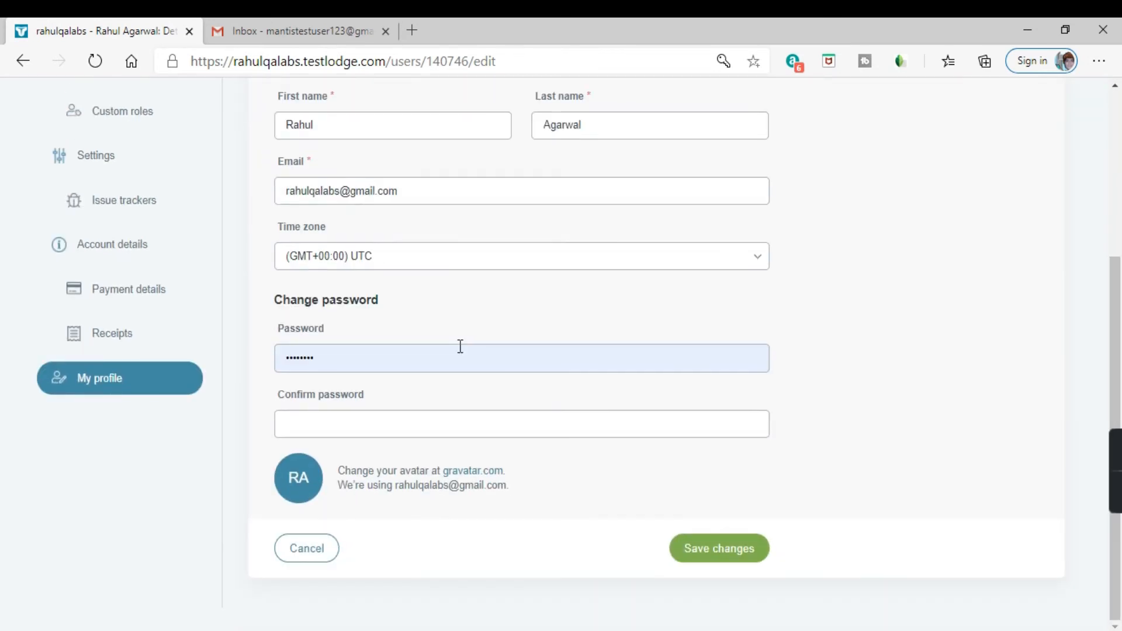
left_click(714, 561)
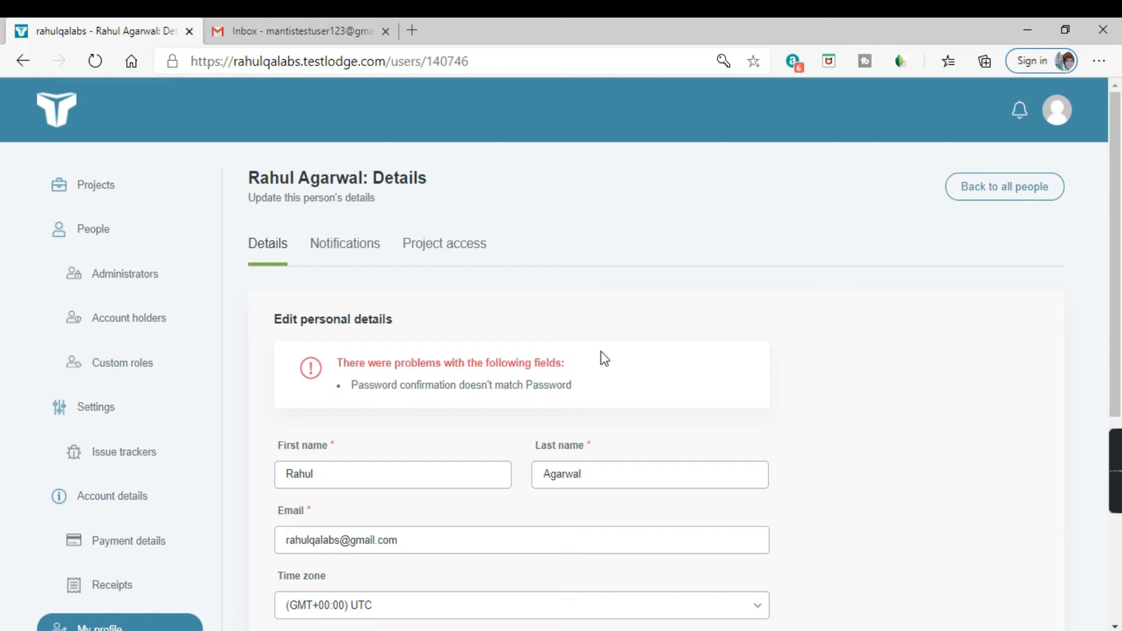
left_click(135, 237)
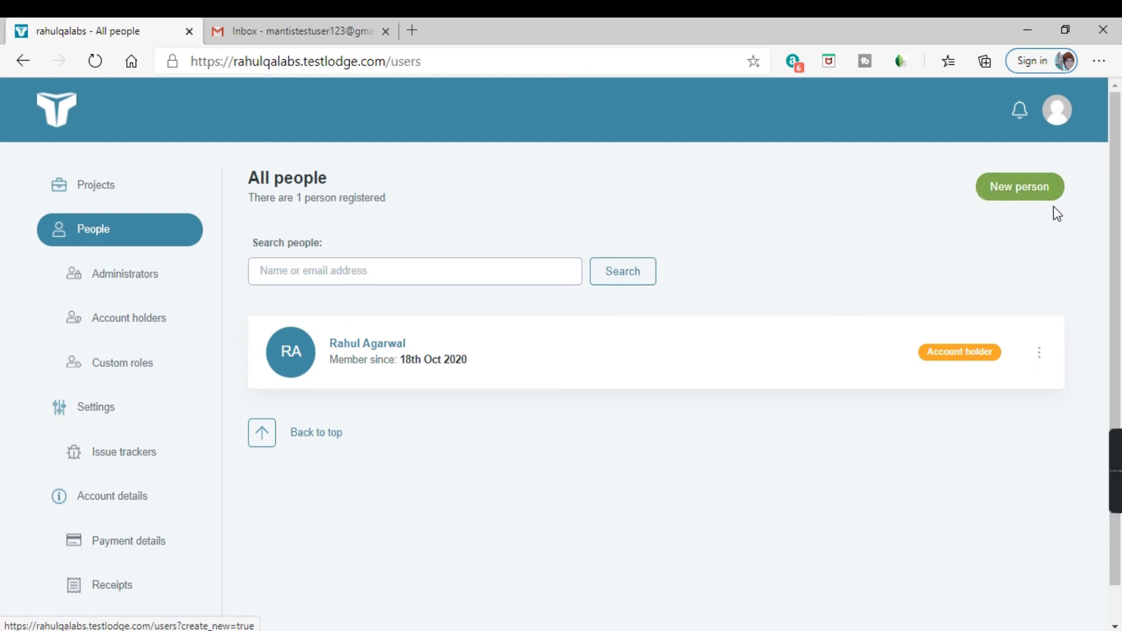
Step: Start creating a new person and enter the person's first and last name
left_click(1019, 200)
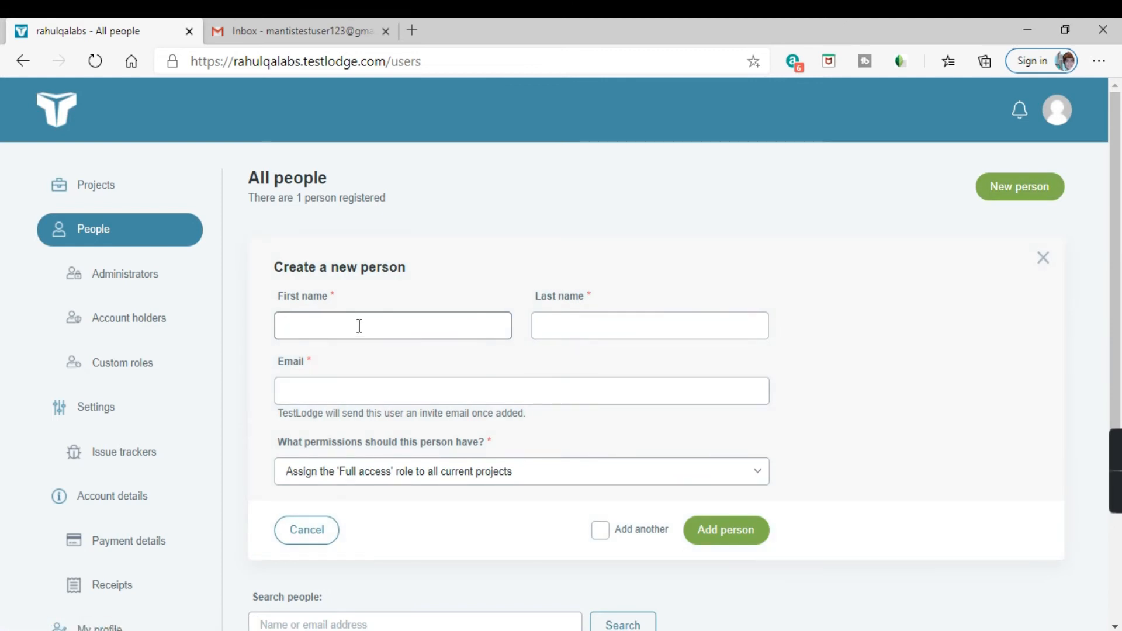
key("Tab")
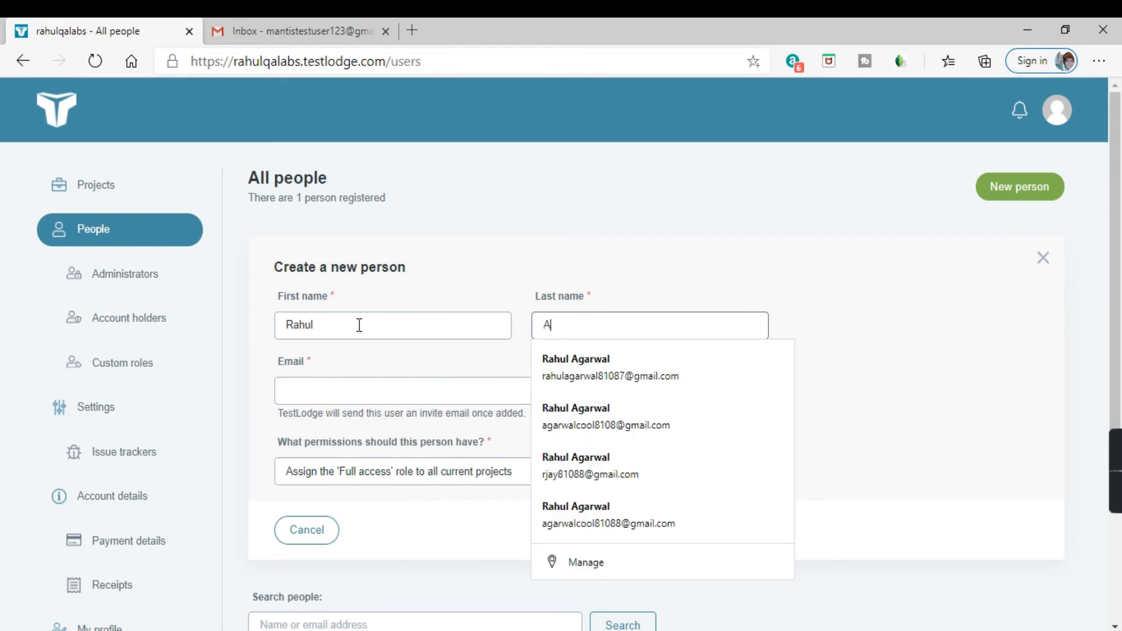
key("Tab")
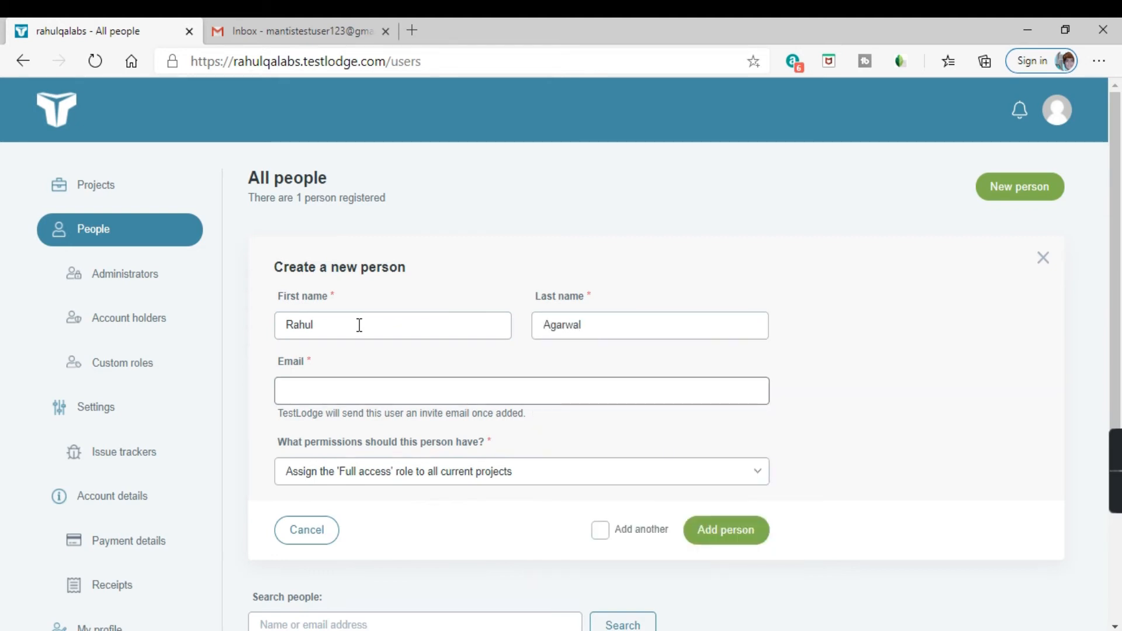
Step: Copy the test user's e-mail address from the notes and paste it into the new person's Email field
left_click(661, 630)
scroll(175, 351, "down", 6)
left_click_drag(590, 485, 187, 491)
key("ctrl+c")
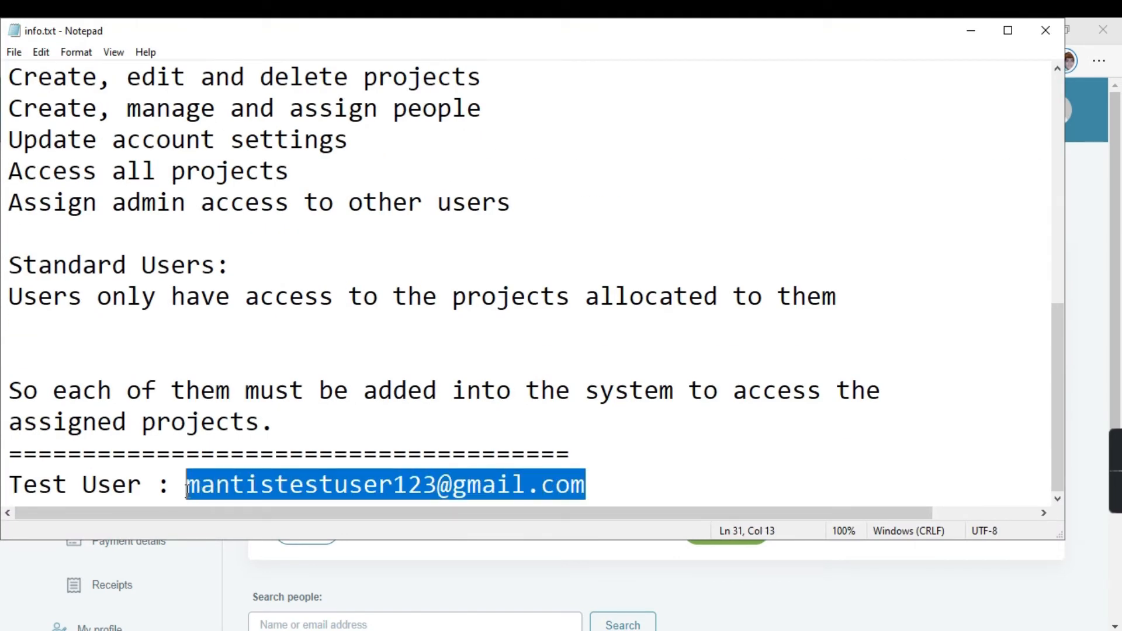
key("alt+Tab")
left_click(298, 397)
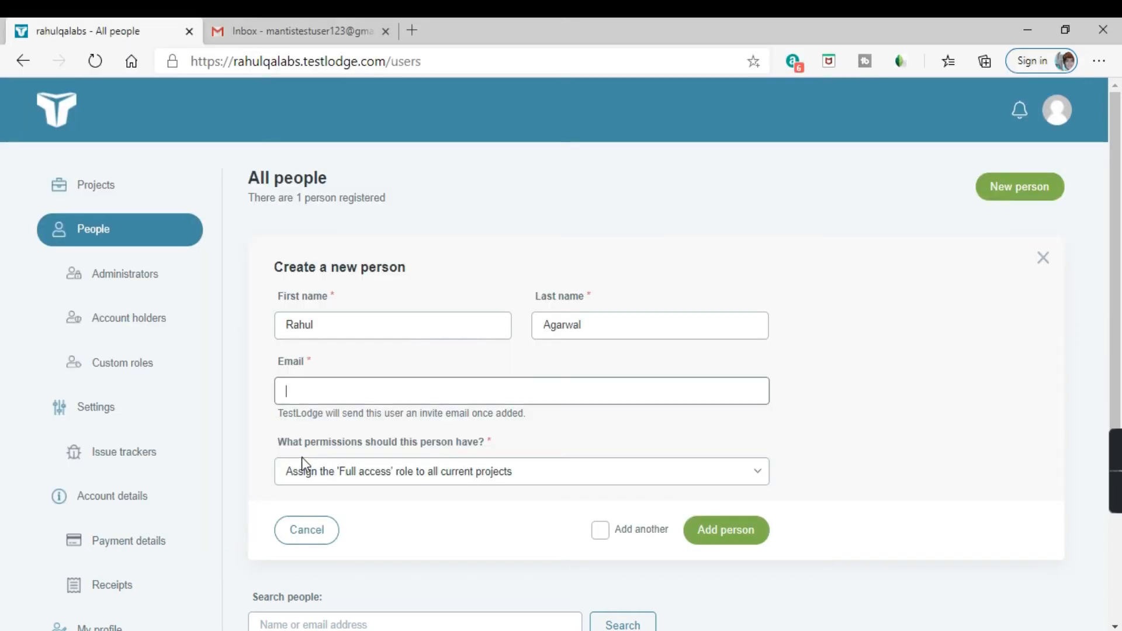
key("ctrl+v")
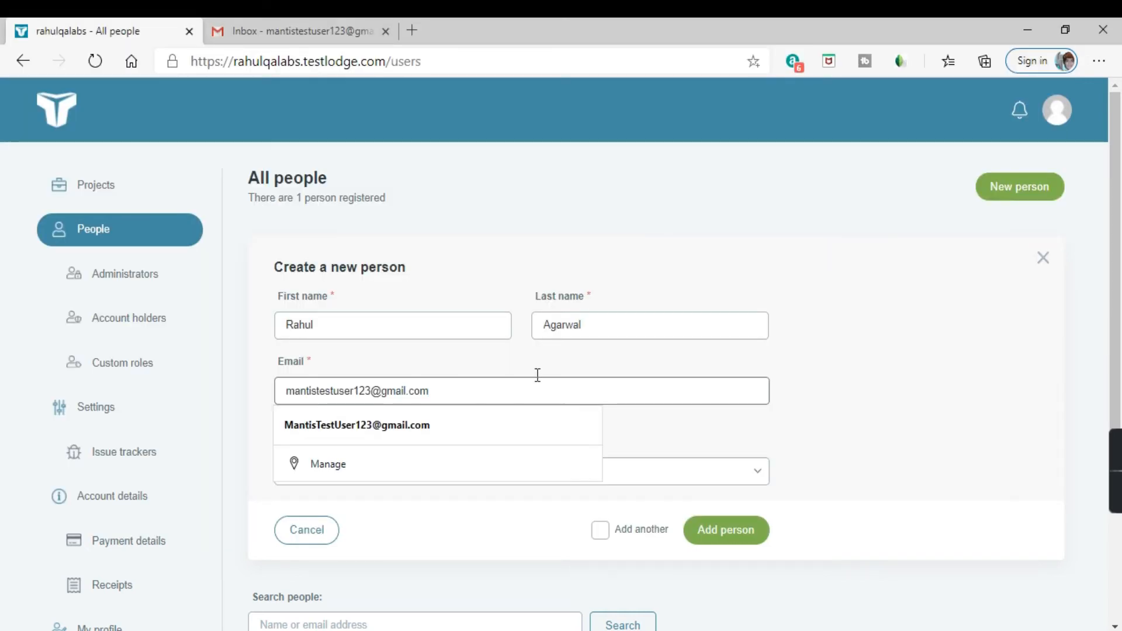
left_click(552, 352)
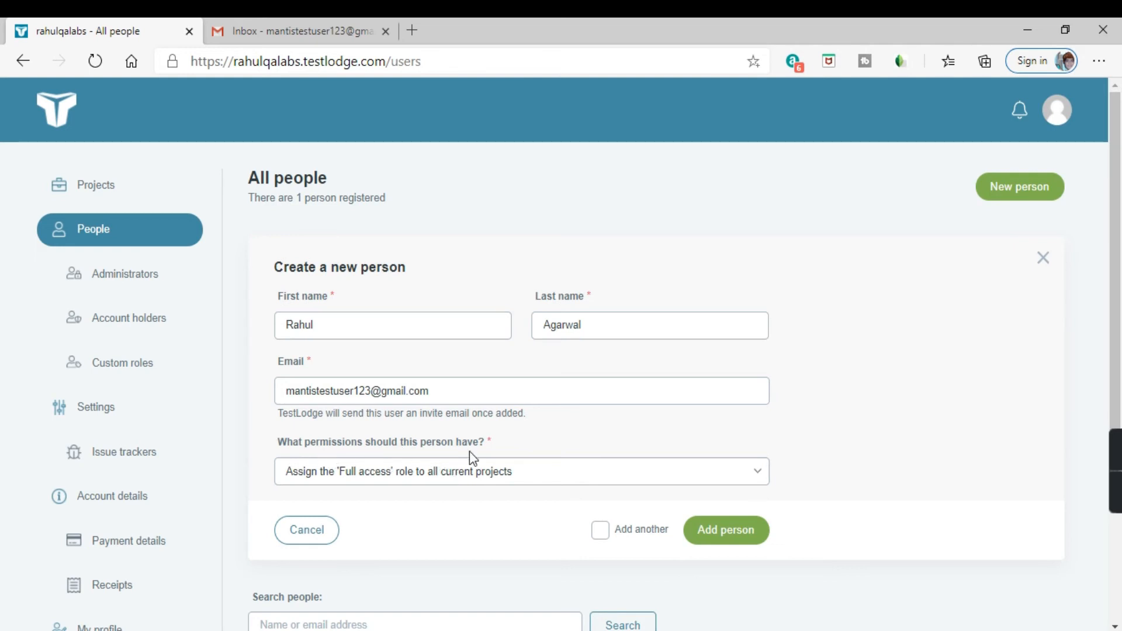
Step: Give the new person 'Assign Administrator permissions' and add the person
left_click(474, 475)
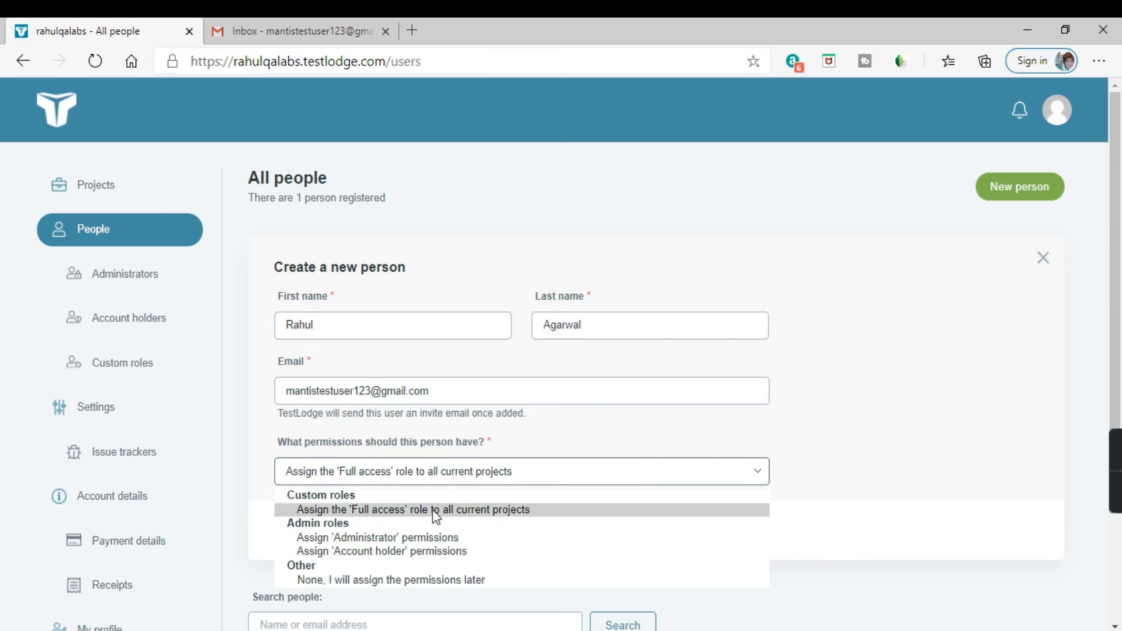
left_click(384, 538)
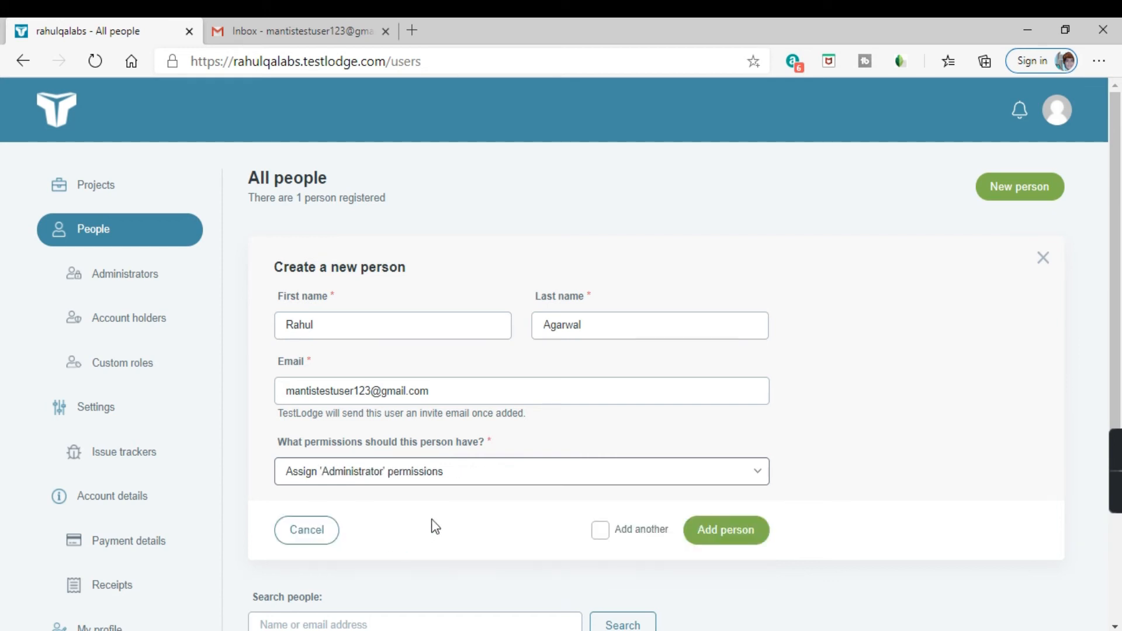
scroll(484, 451, "down", 3)
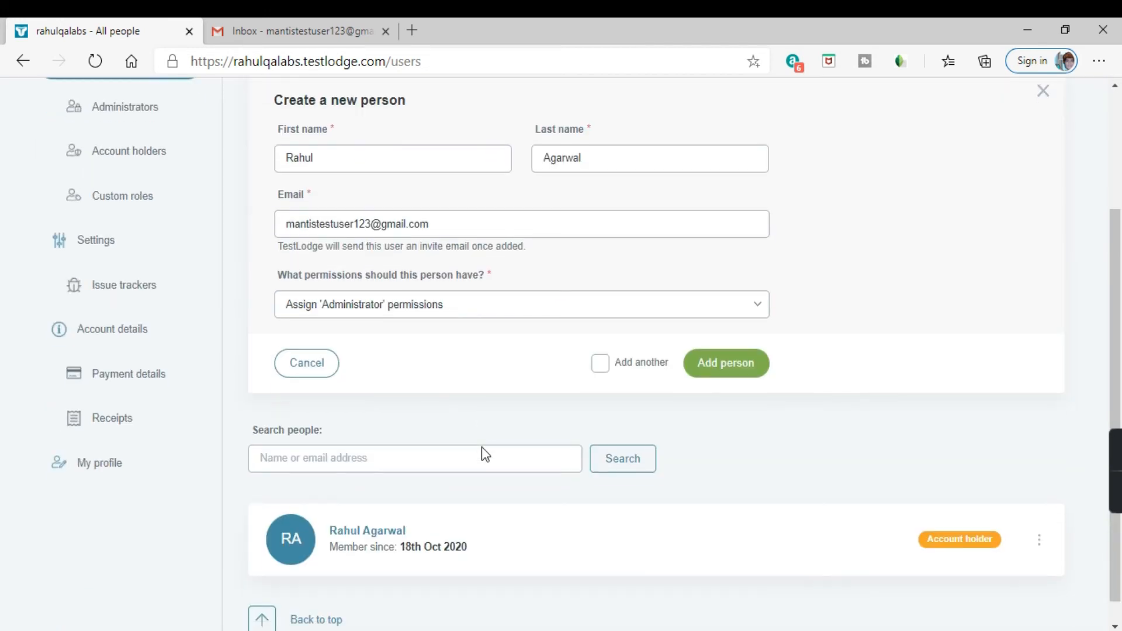
scroll(463, 383, "up", 2)
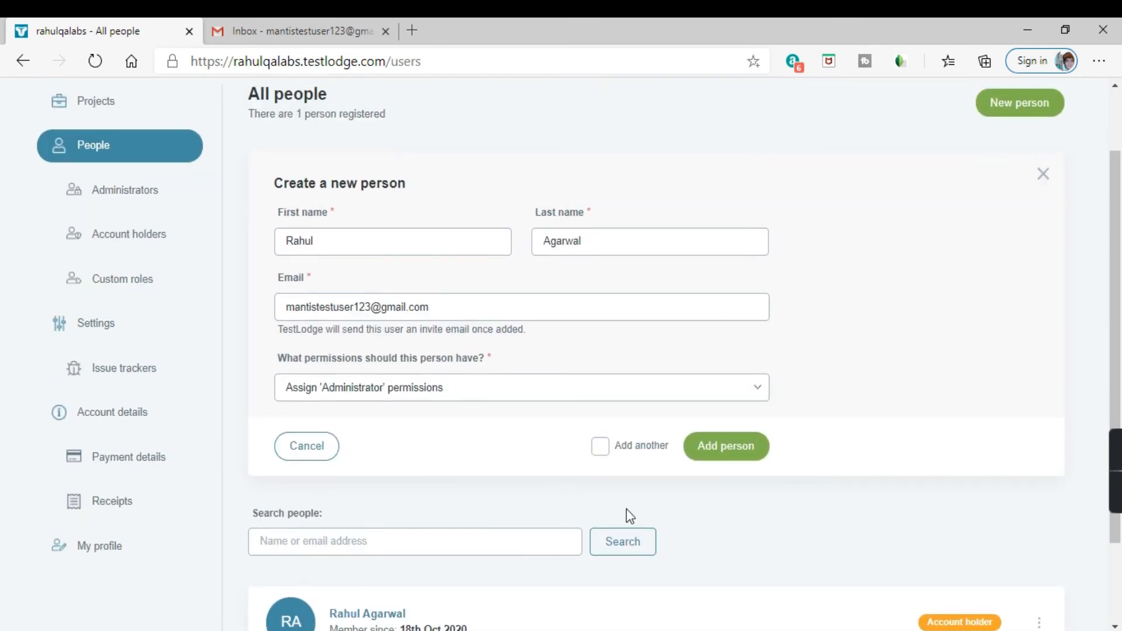
left_click(746, 450)
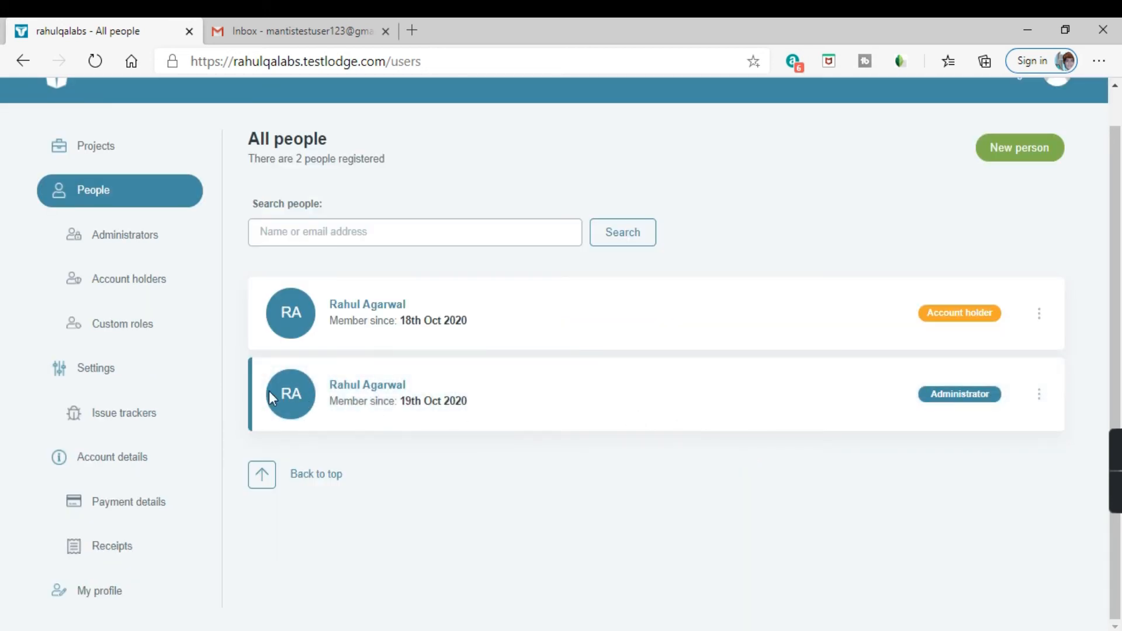
Step: Examine the newly added administrator's entry and membership date in the People list
left_click_drag(400, 405, 475, 409)
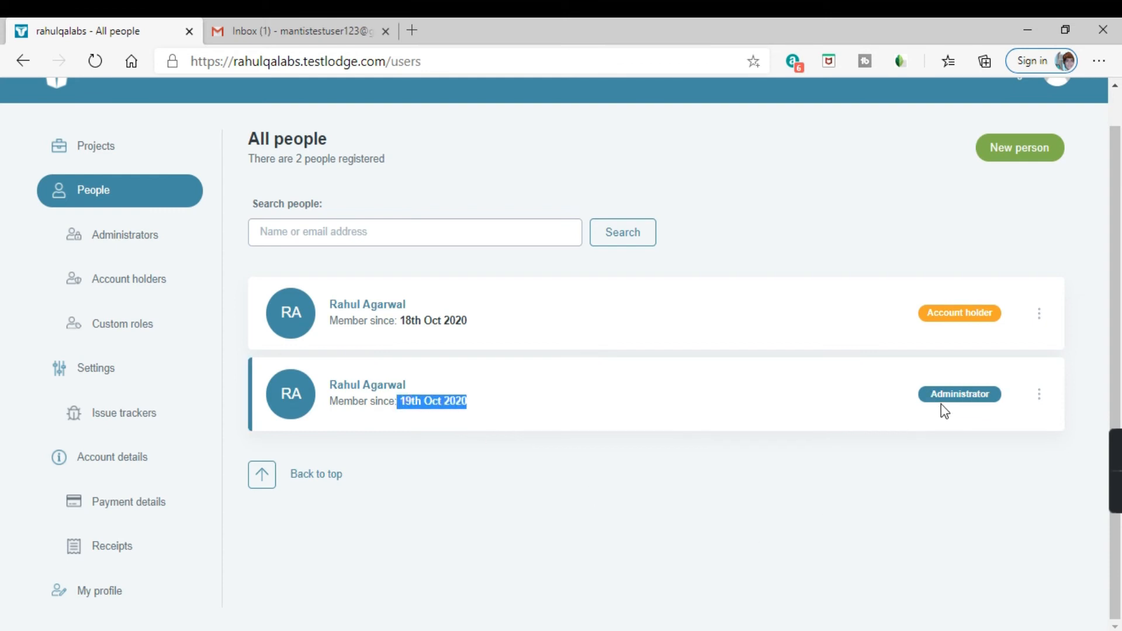
left_click(513, 414)
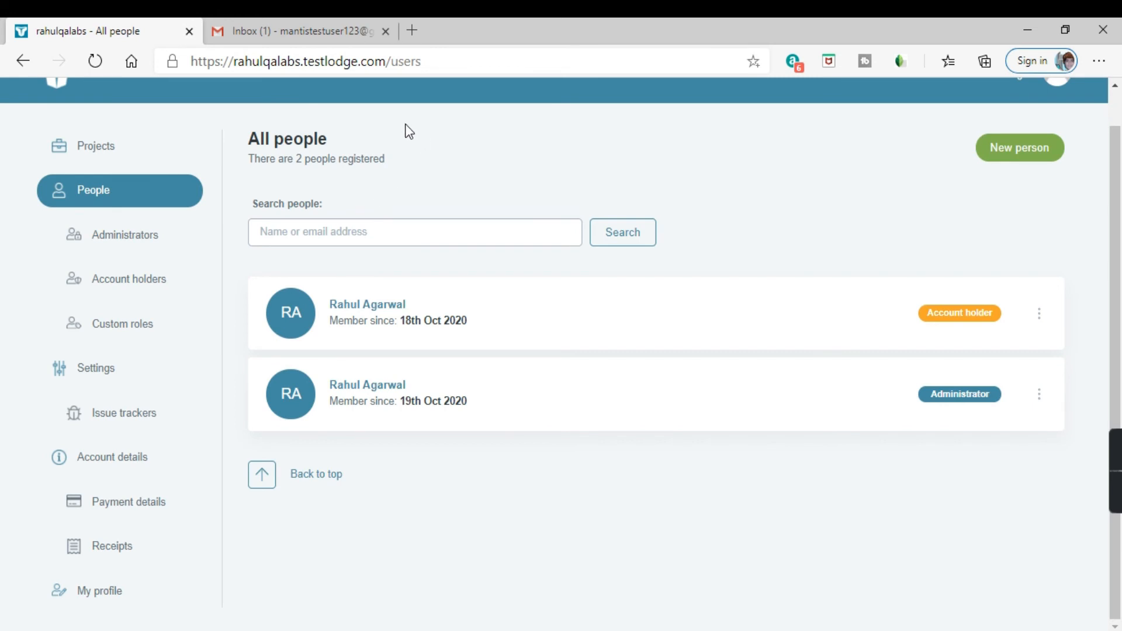
Step: Switch to the test user's Gmail inbox, open and read the TestLodge invitation e-mail with its activation link, and return to TestLodge
left_click(305, 23)
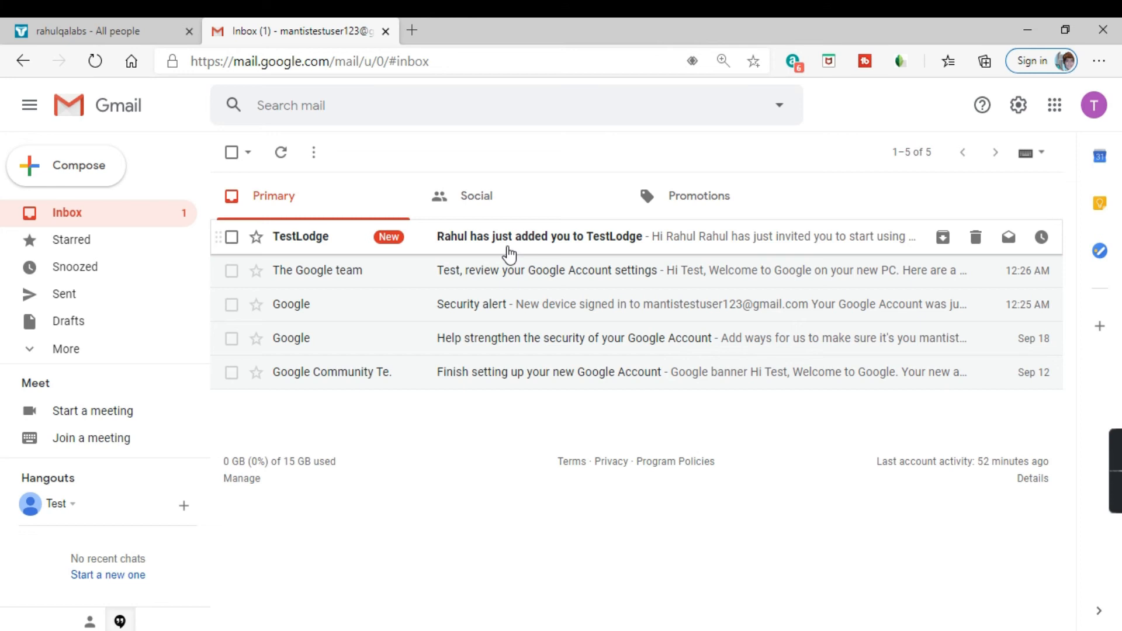
left_click(508, 254)
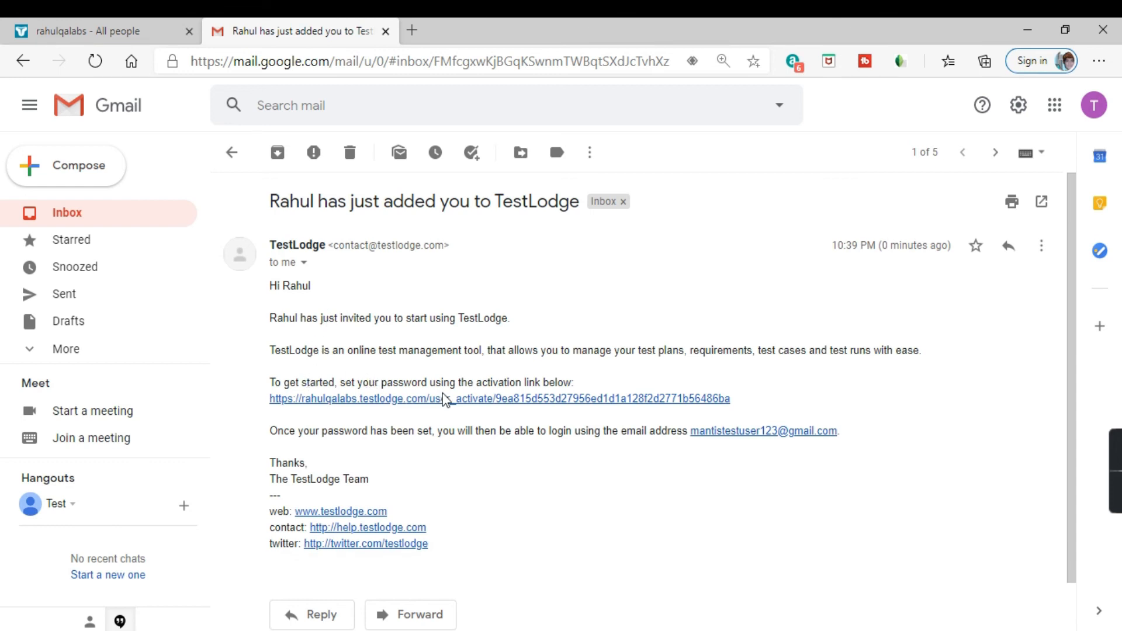
left_click_drag(574, 384, 277, 345)
left_click(596, 308)
scroll(496, 491, "down", 1)
scroll(536, 458, "up", 1)
left_click(231, 153)
left_click(143, 33)
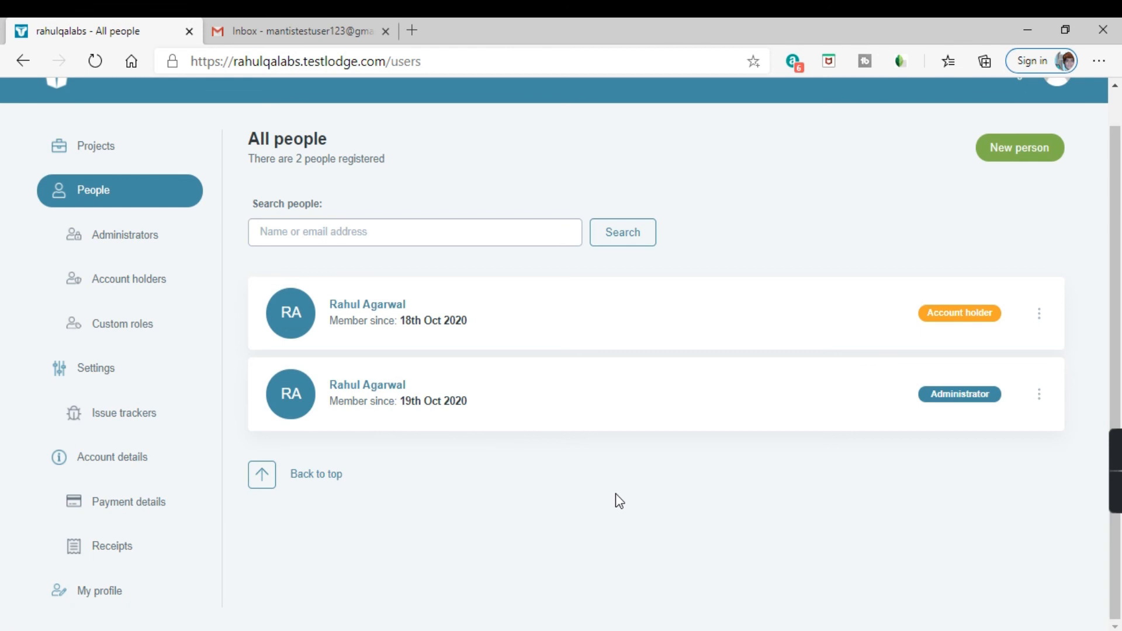
Step: Open the new-person form and review the available permission options without filling it in
scroll(674, 478, "up", 1)
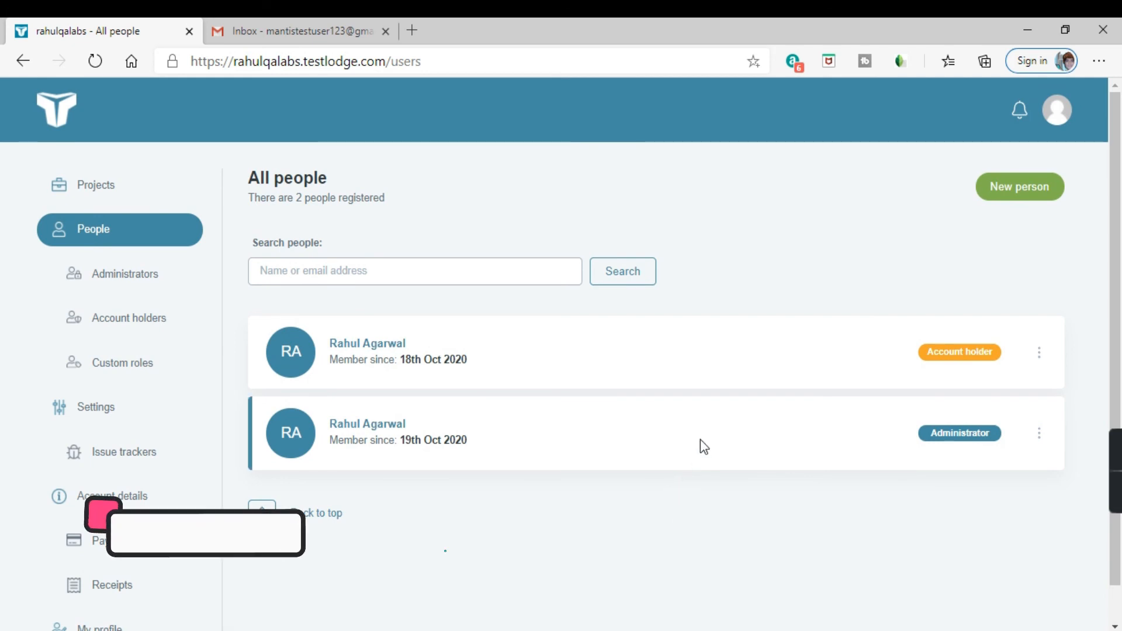
left_click(1009, 196)
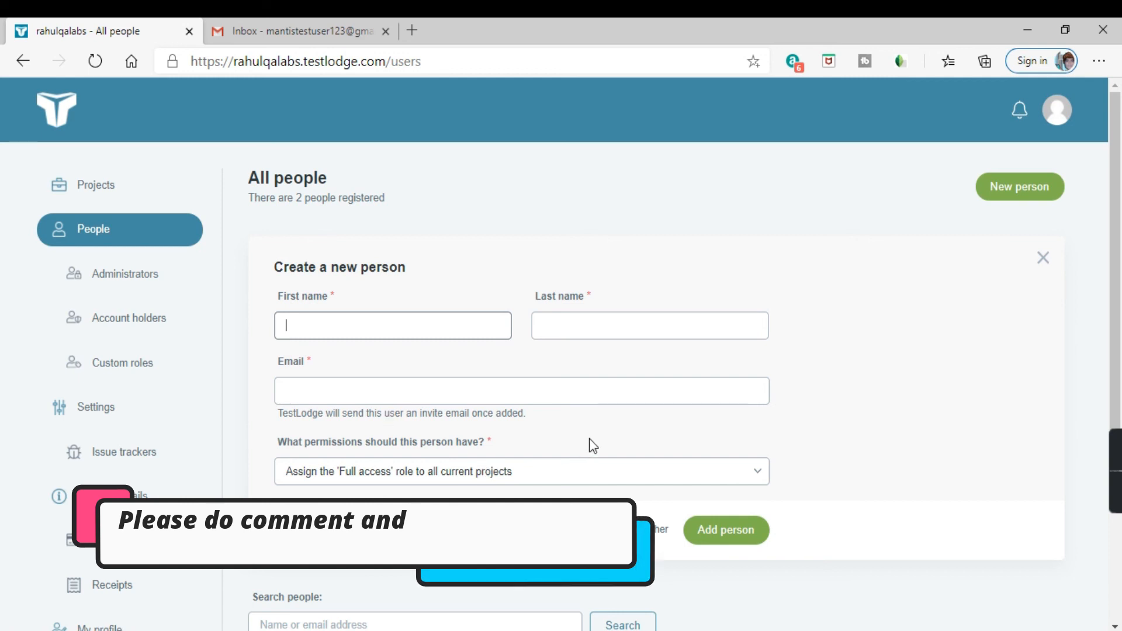
left_click(609, 480)
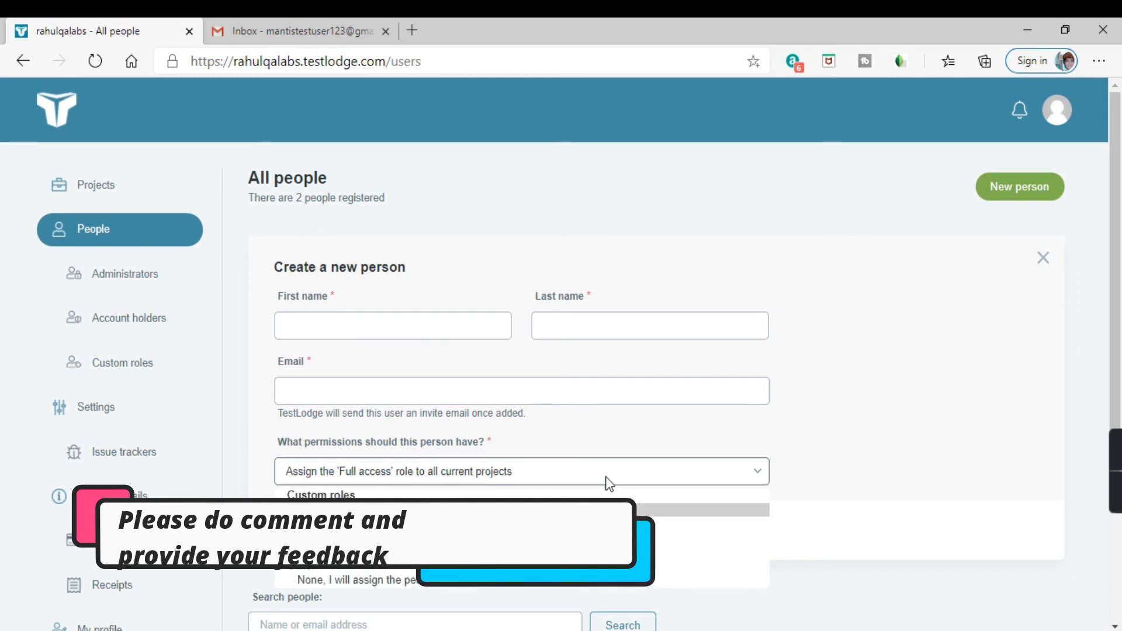
left_click(895, 432)
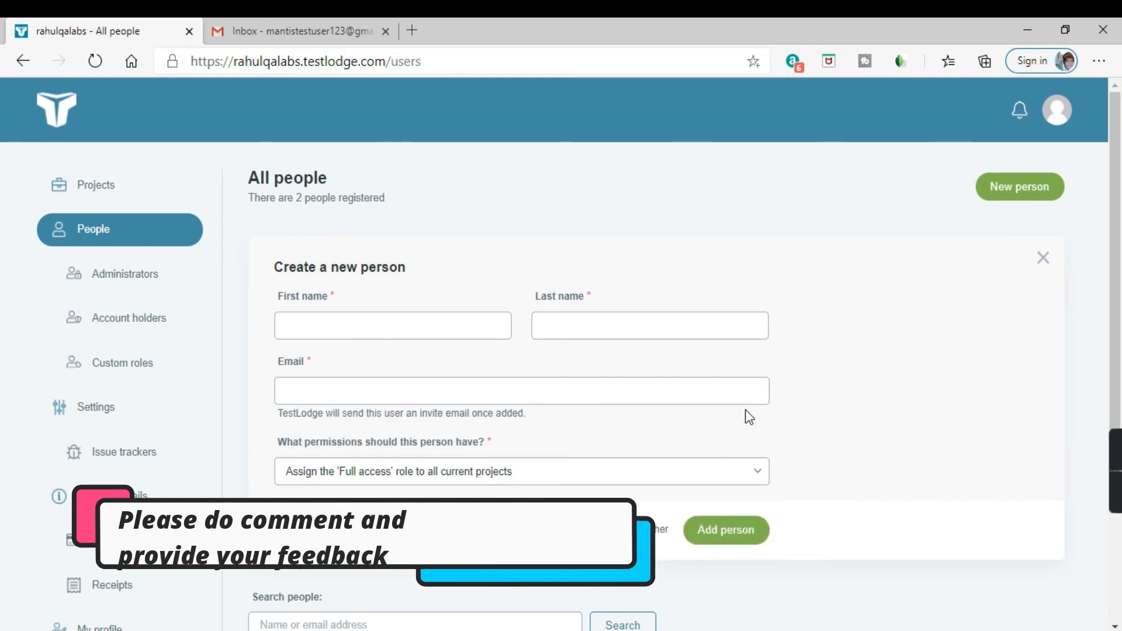
scroll(749, 418, "down", 4)
scroll(714, 462, "up", 3)
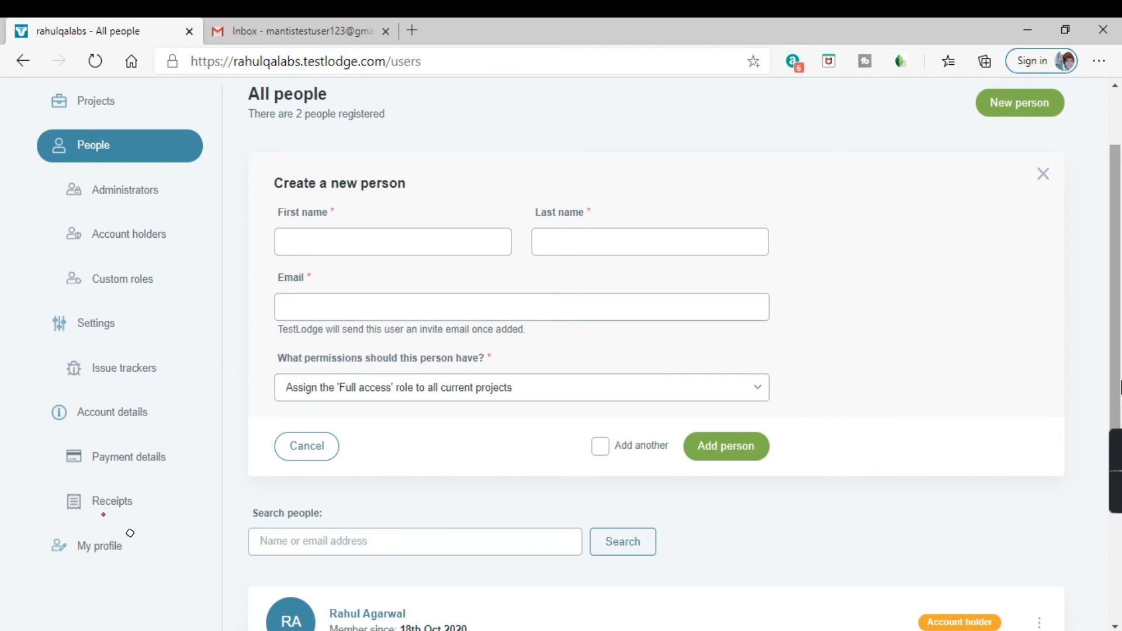
mouse_move(1115, 468)
left_click(1111, 490)
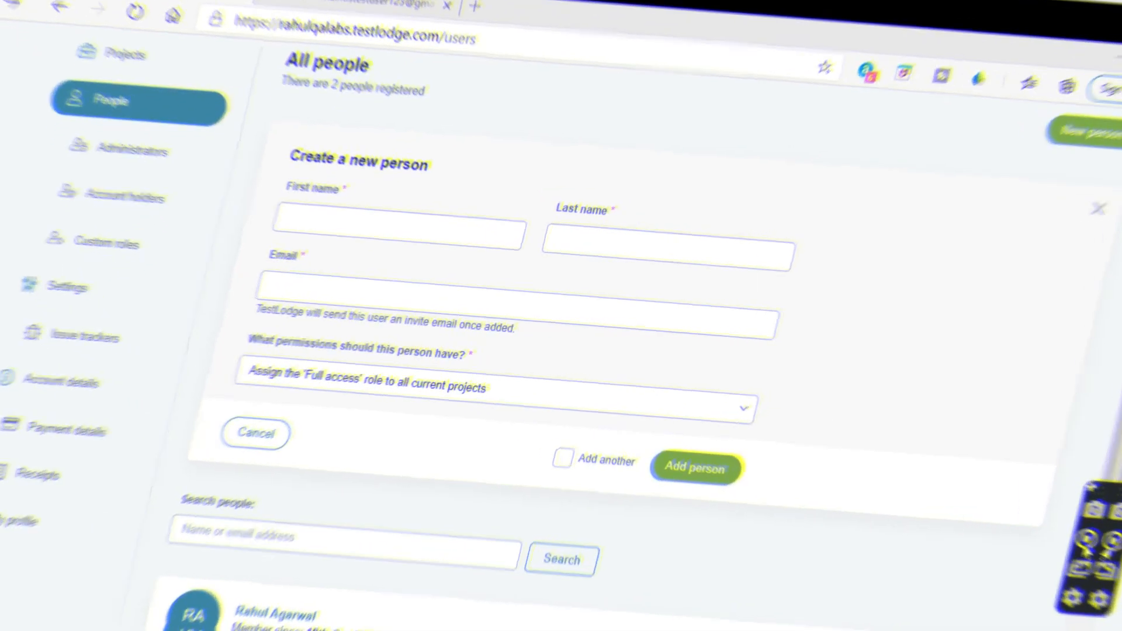